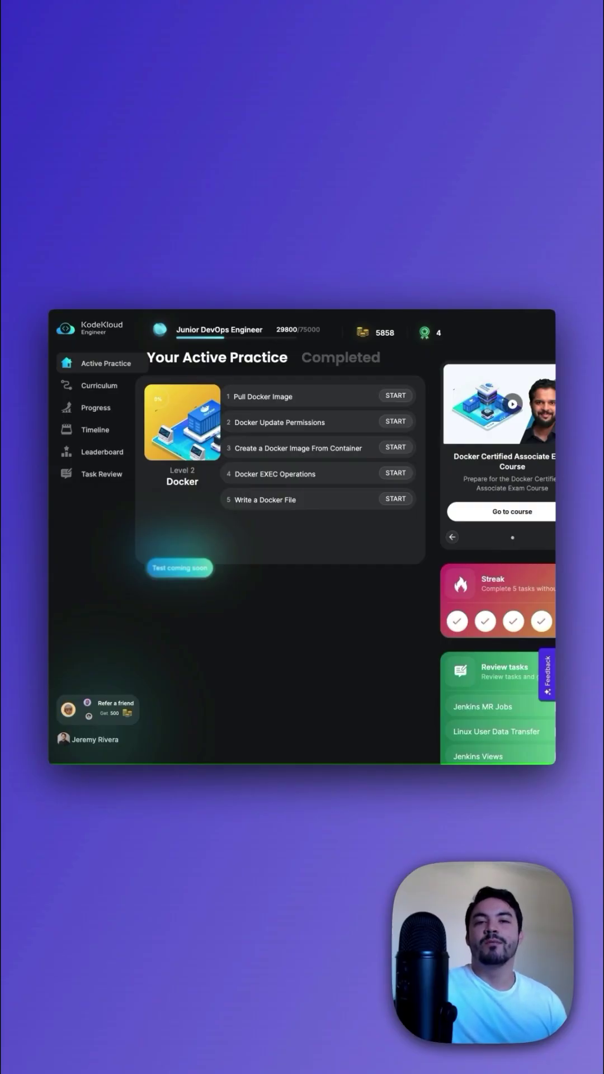
# - Start the 'Pull Docker Image' practice task so its instructions and App Server 2 terminal load
pyautogui.click(395, 395)
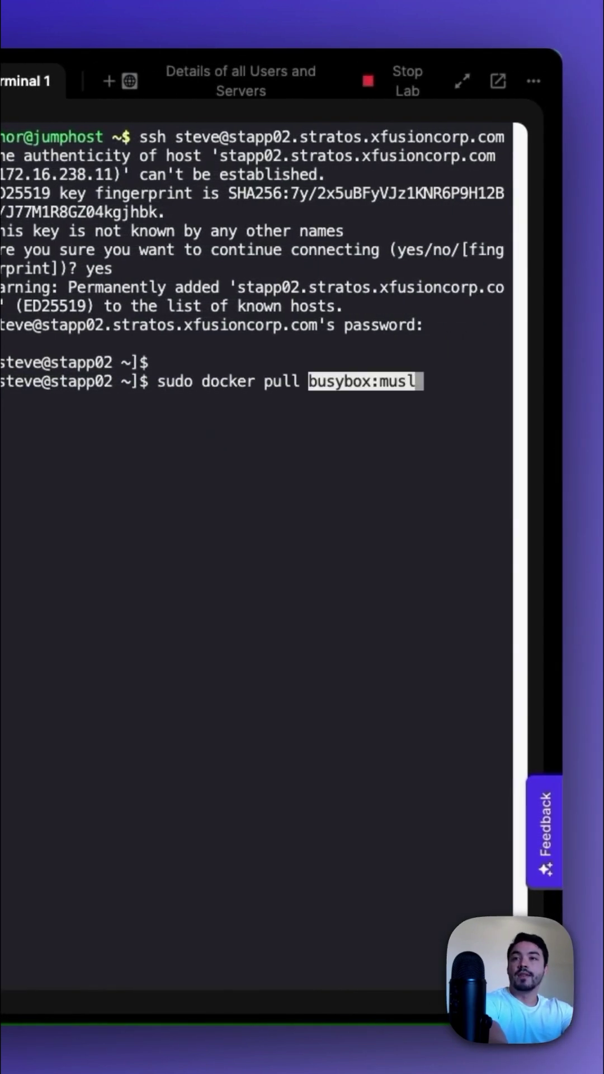
# - Run 'sudo docker pull busybox:musl' on stapp02 so the image downloads
pyautogui.press('Return')
pyautogui.press('Return')
pyautogui.press('Return')
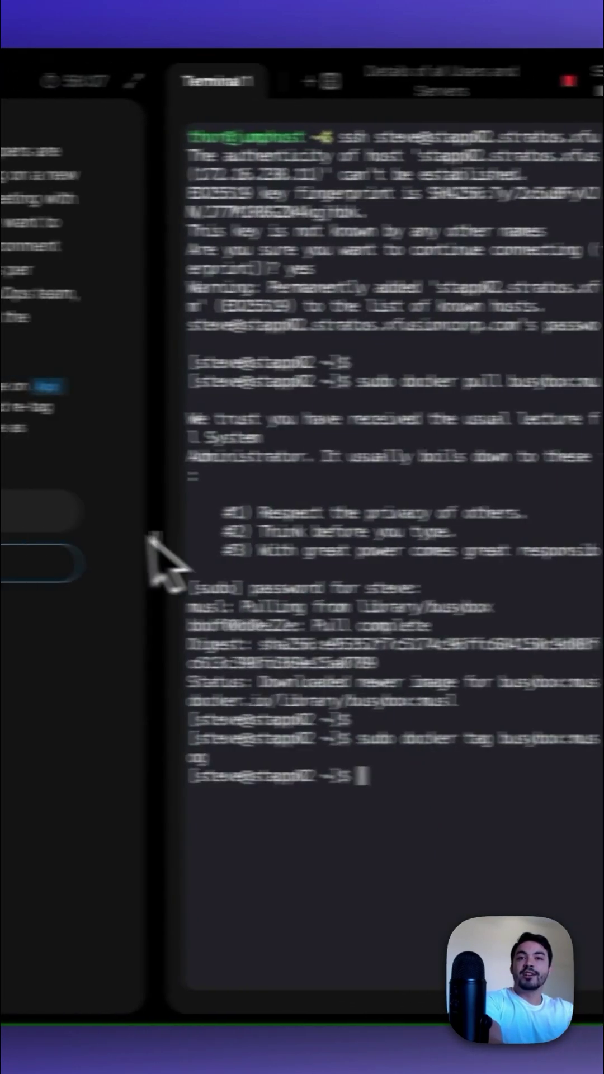
# - Check the task and confirm the Finish dialog to reach the Congratulations page
pyautogui.click(152, 539)
pyautogui.click(300, 524)
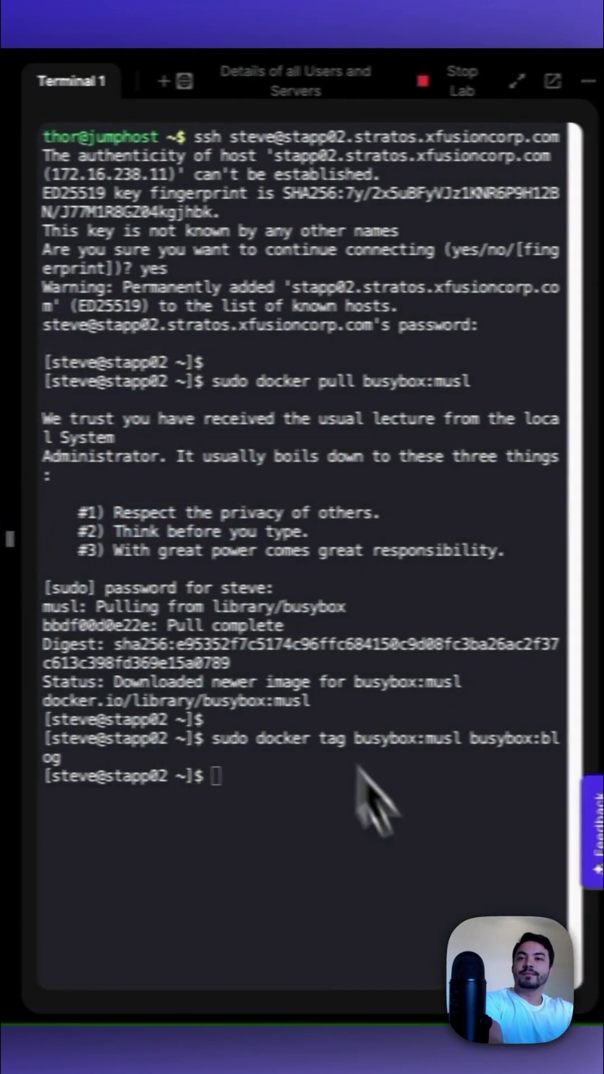